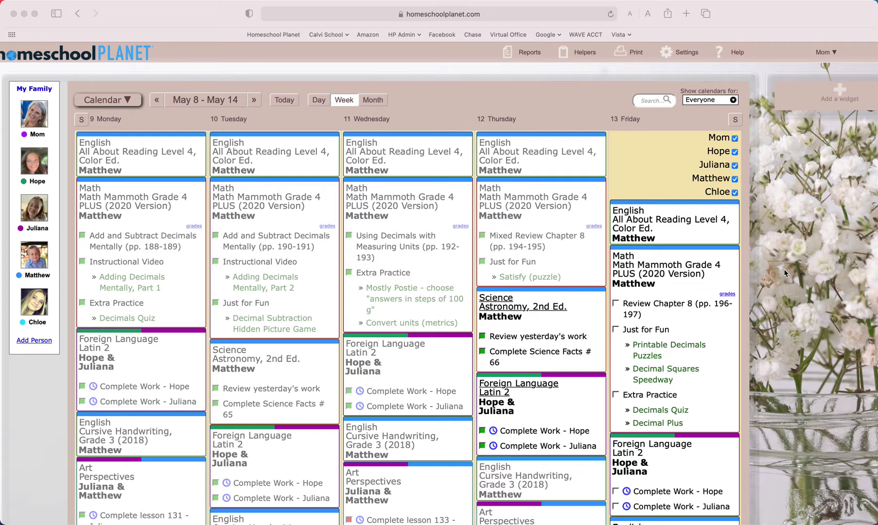
pyautogui.scroll(-2, 784, 268)
pyautogui.scroll(2, 786, 268)
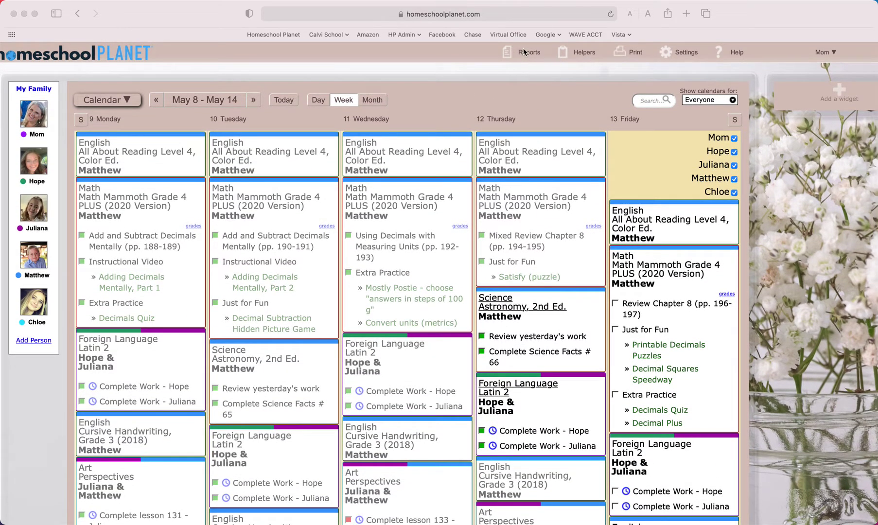
# Open the Transcripts report from the Reports menu to list the students' transcripts.
pyautogui.click(524, 54)
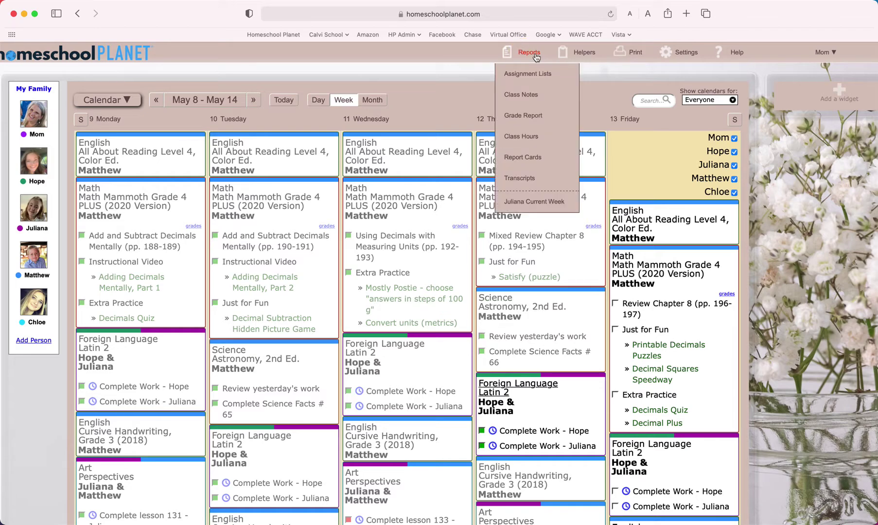
pyautogui.click(530, 179)
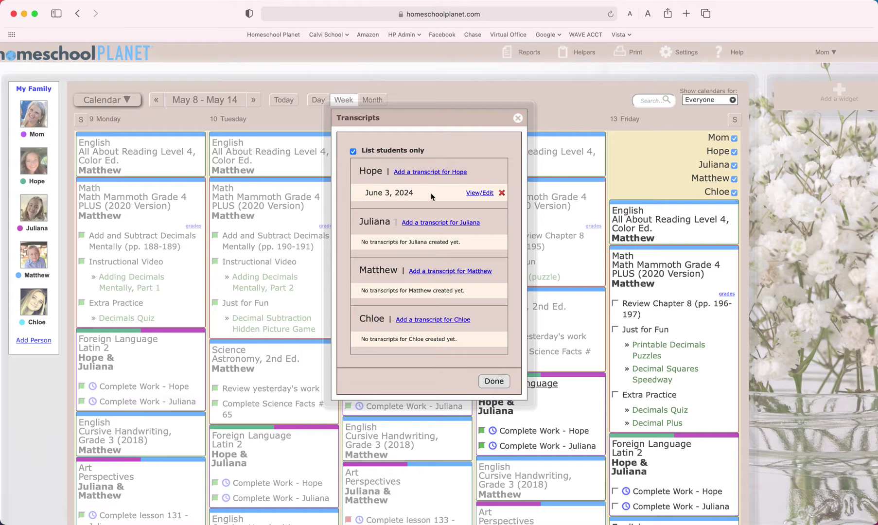
# Open Hope's June 3, 2024 transcript and keep its 'Official Transcript of Academic Achievement' heading.
pyautogui.click(482, 195)
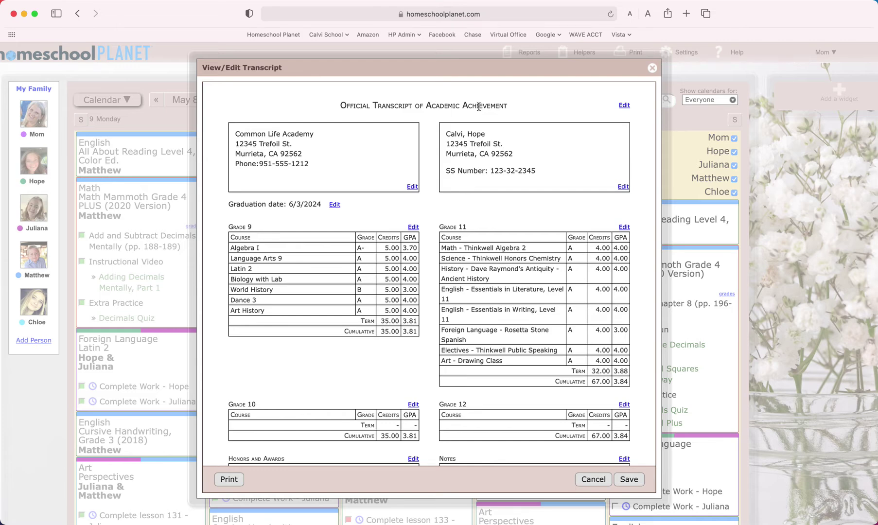
pyautogui.click(624, 106)
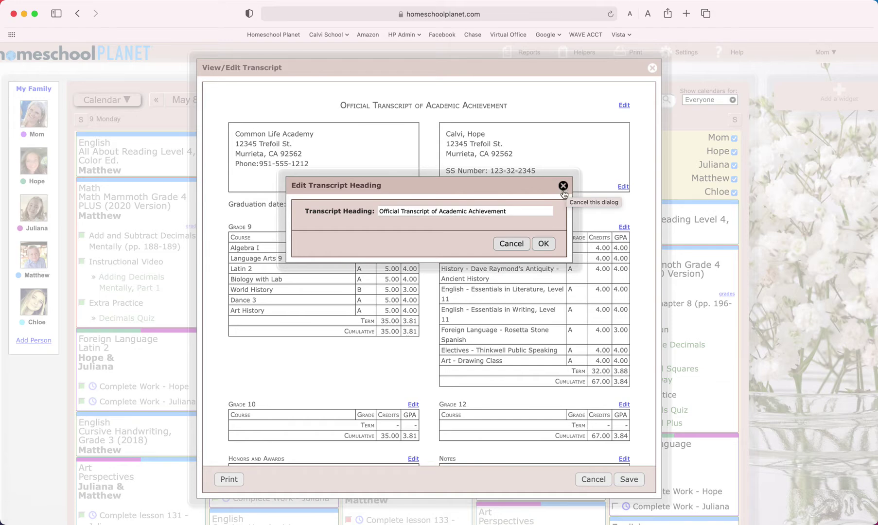
pyautogui.click(548, 242)
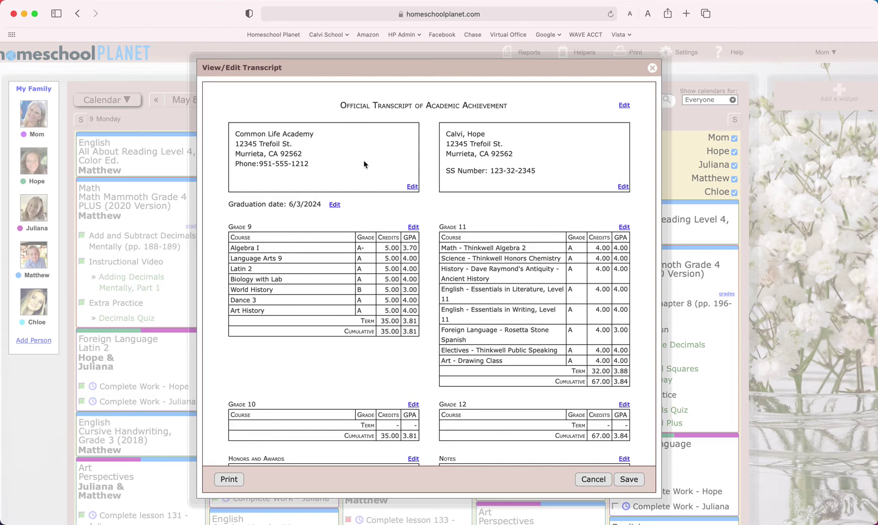
# In Grade 11, trim 'Math - Thinkwell' from the first course, leaving 'Algebra 2' graded A.
pyautogui.click(624, 227)
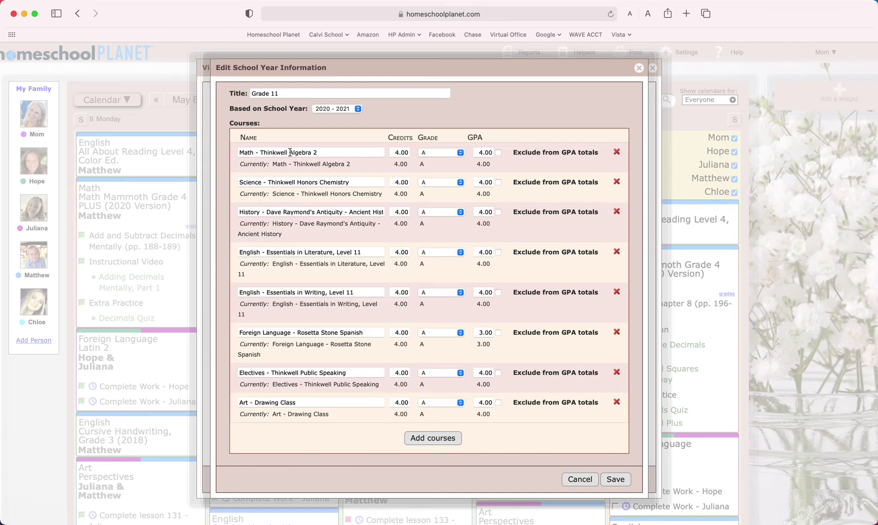
pyautogui.moveTo(288, 152); pyautogui.dragTo(214, 154)
pyautogui.press('BackSpace')
pyautogui.click(435, 152)
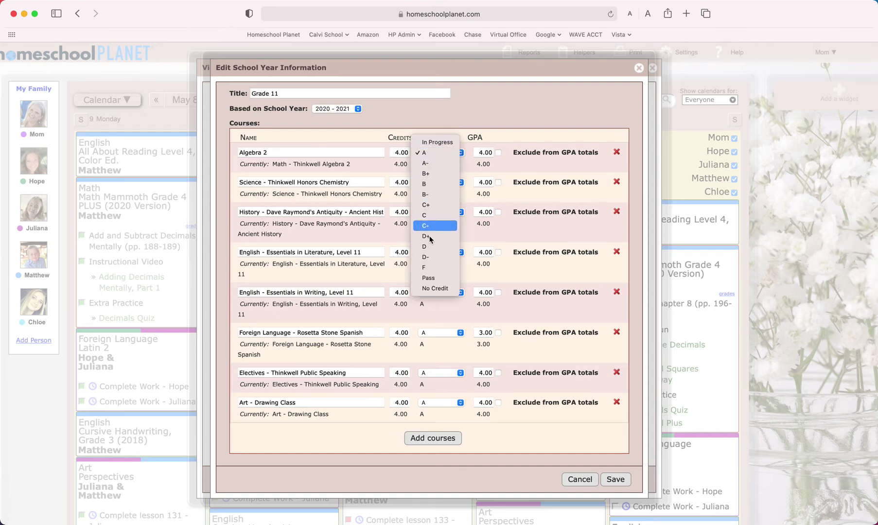
pyautogui.click(456, 153)
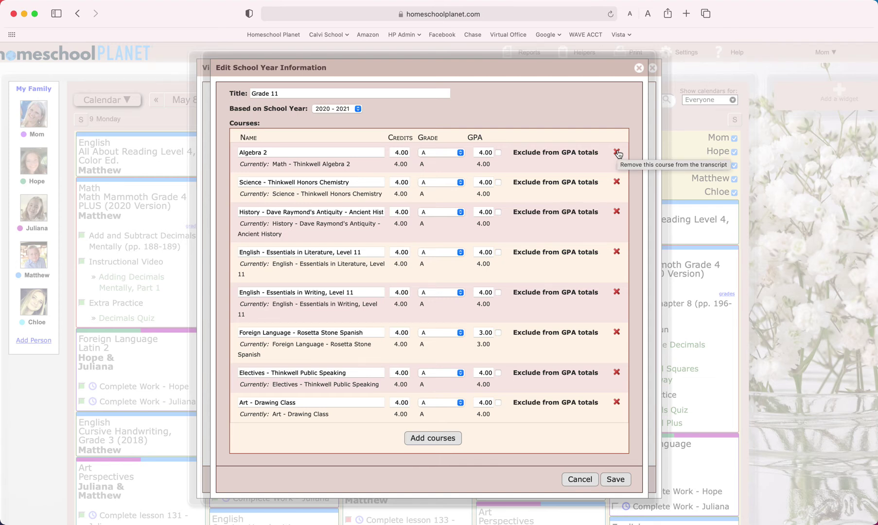
pyautogui.click(425, 440)
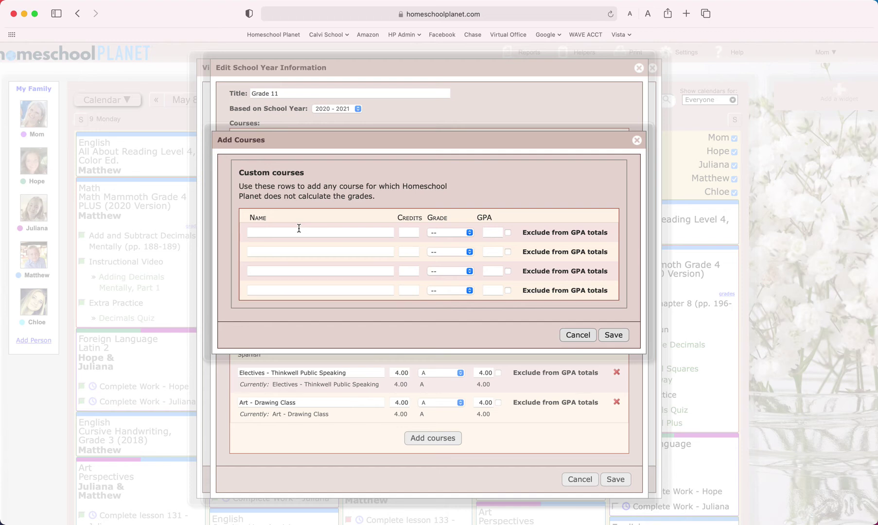
pyautogui.click(299, 229)
pyautogui.click(612, 334)
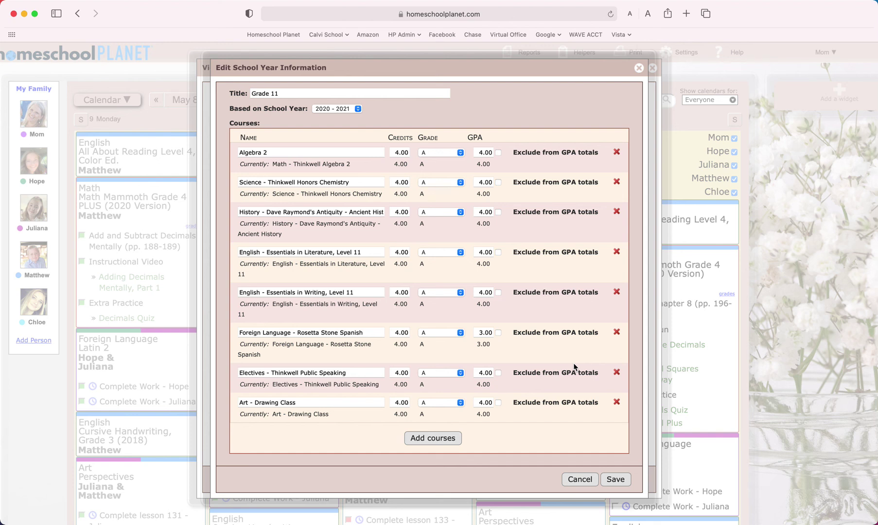
pyautogui.scroll(-1, 574, 368)
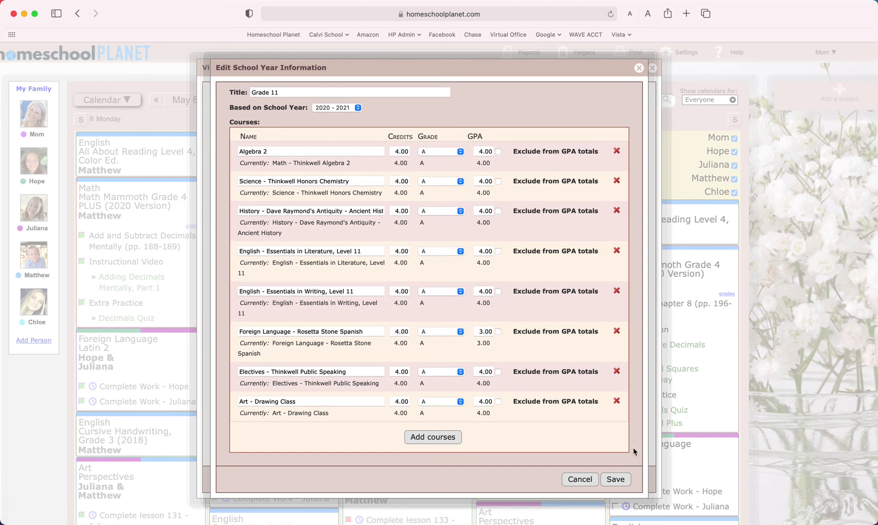
# Save the Edit School Year Information dialog so Grade 11 lists Algebra 2.
pyautogui.click(616, 480)
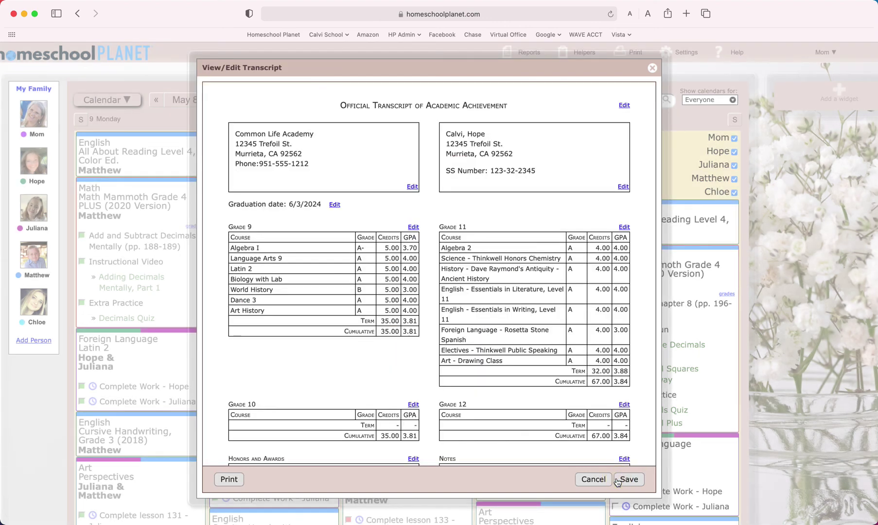